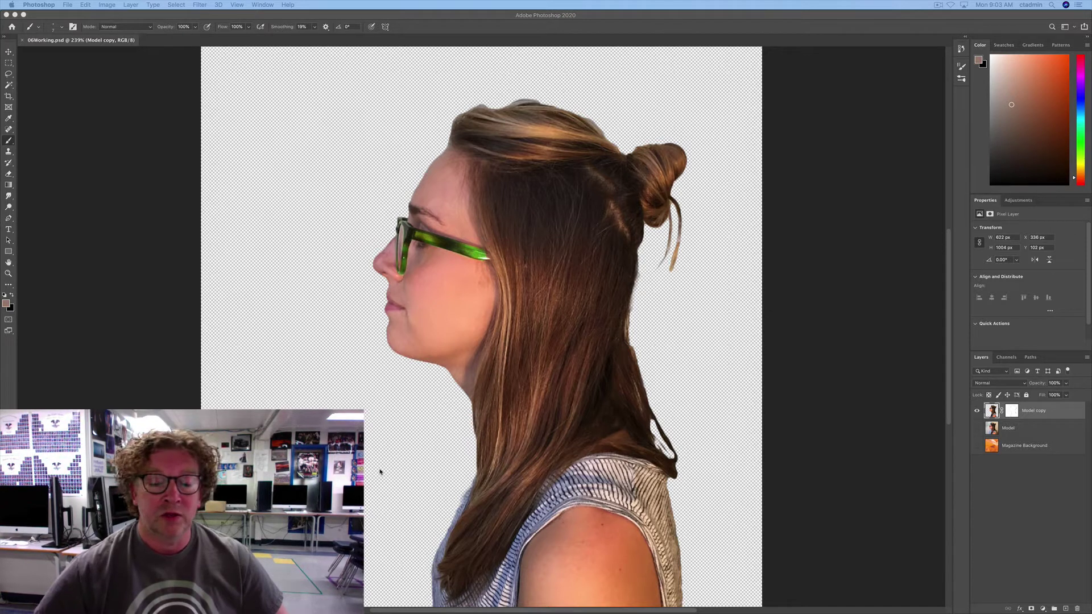
After checking the Magazine Background and original Model layers, load Model copy's pixels as a selection
left_click(976, 446)
left_click(977, 446)
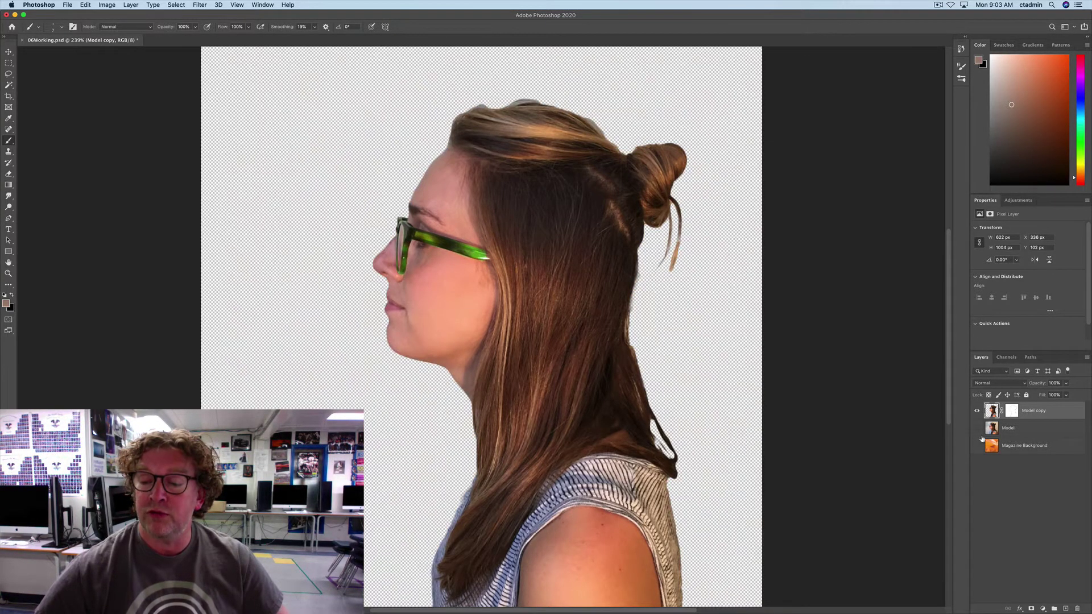
left_click(976, 429)
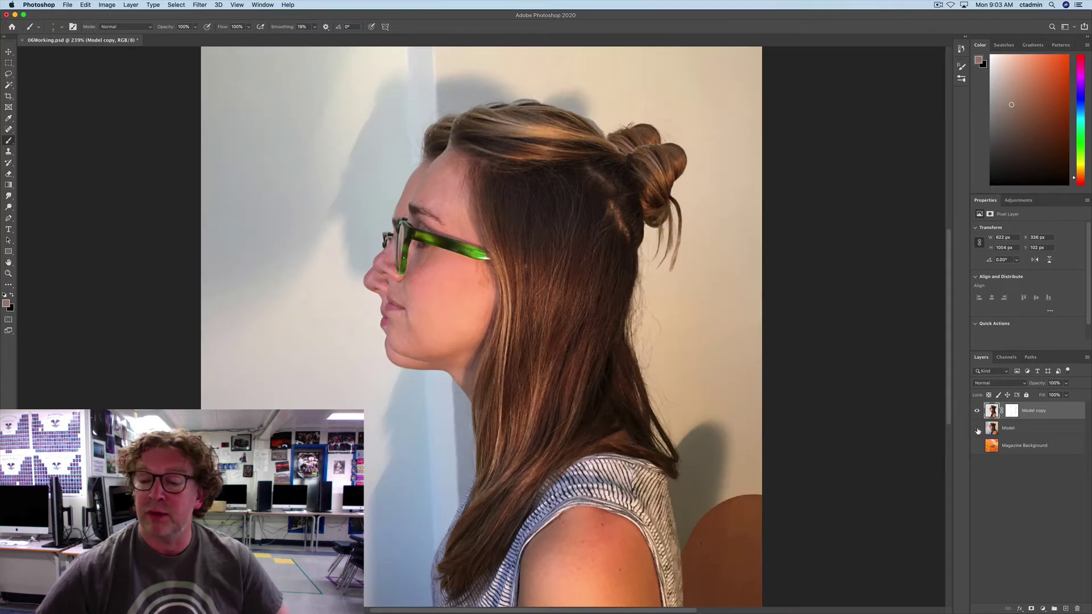
left_click(977, 429)
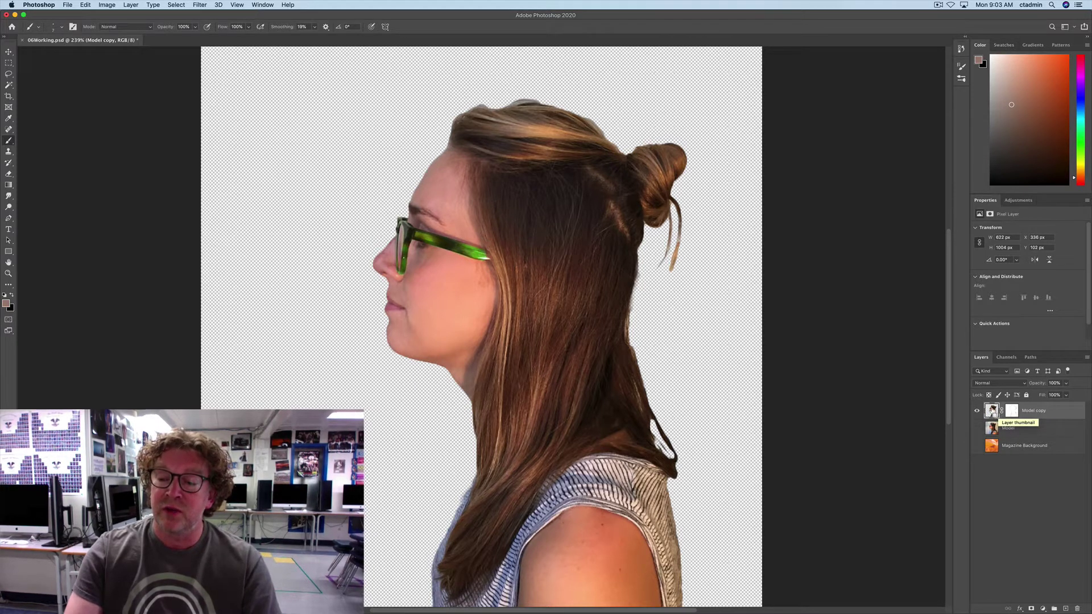
left_click(992, 410, "super")
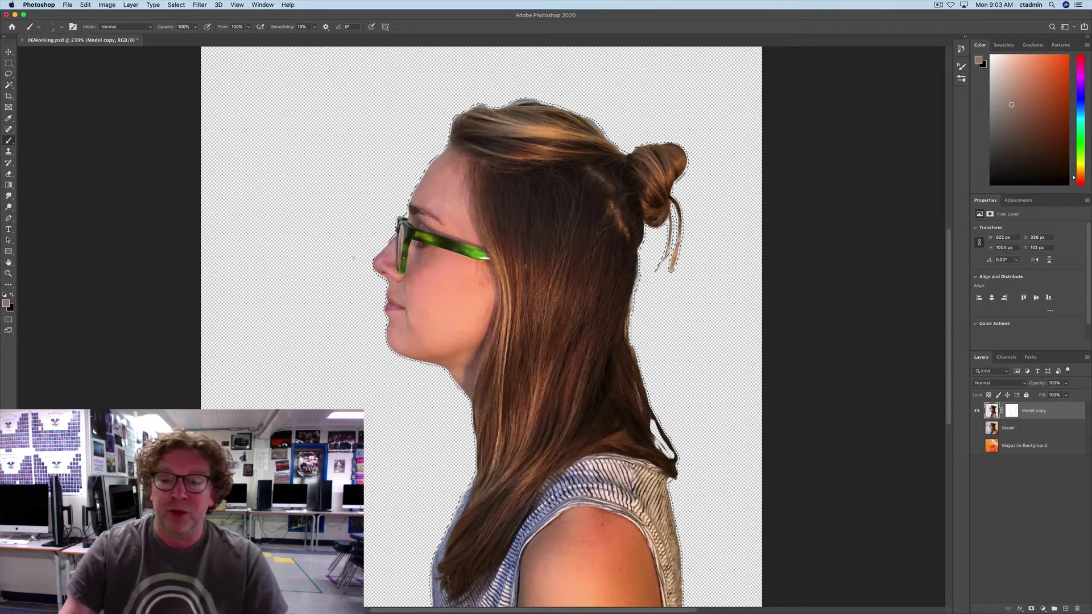
Save the current selection into a new channel called 'Model Outline'
left_click(174, 5)
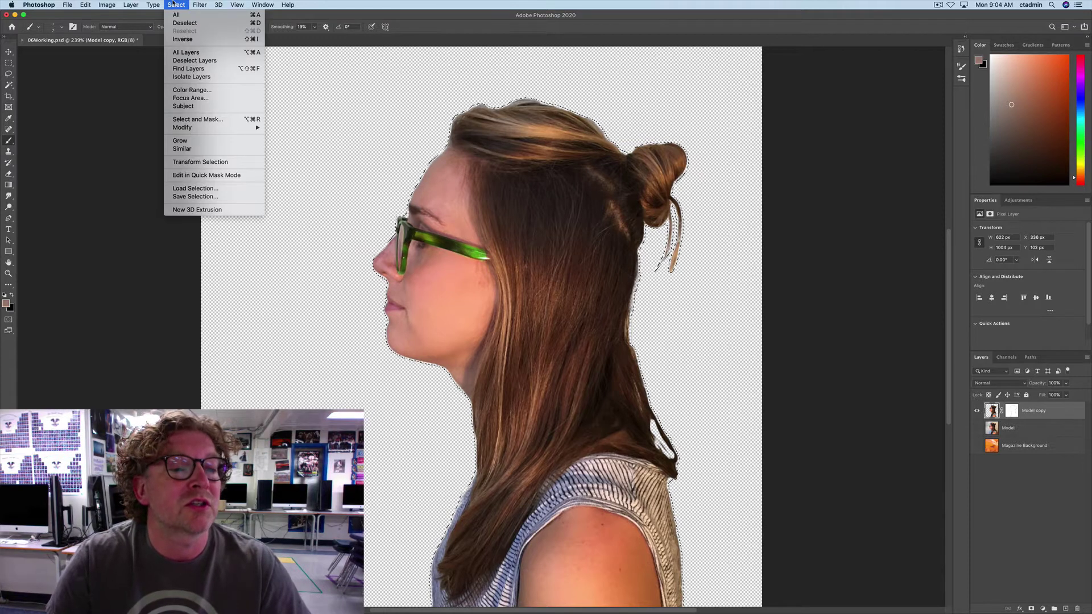
left_click(195, 196)
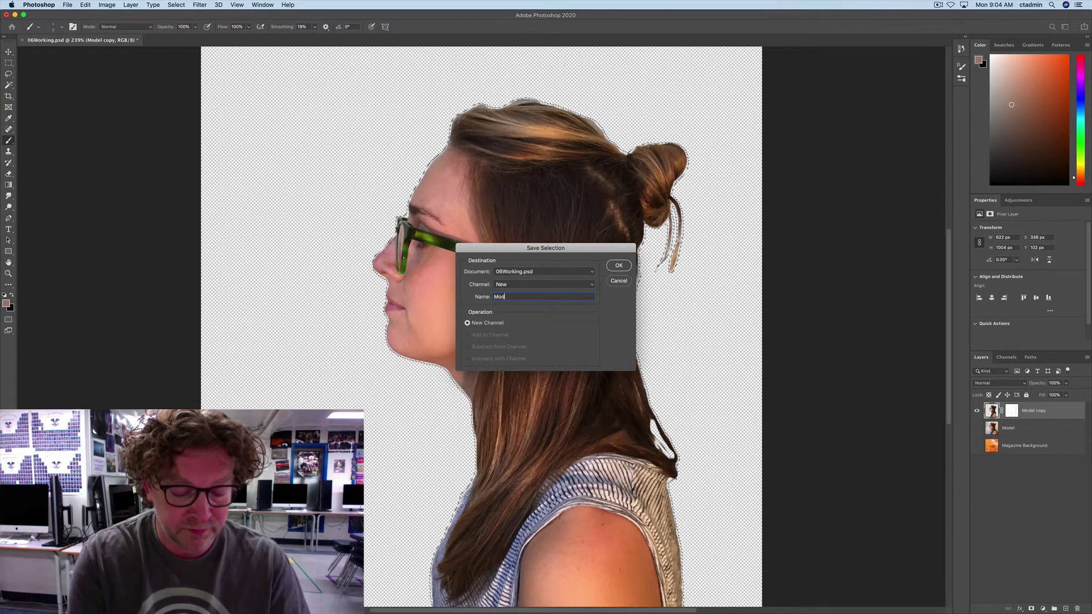
type("Model Outline")
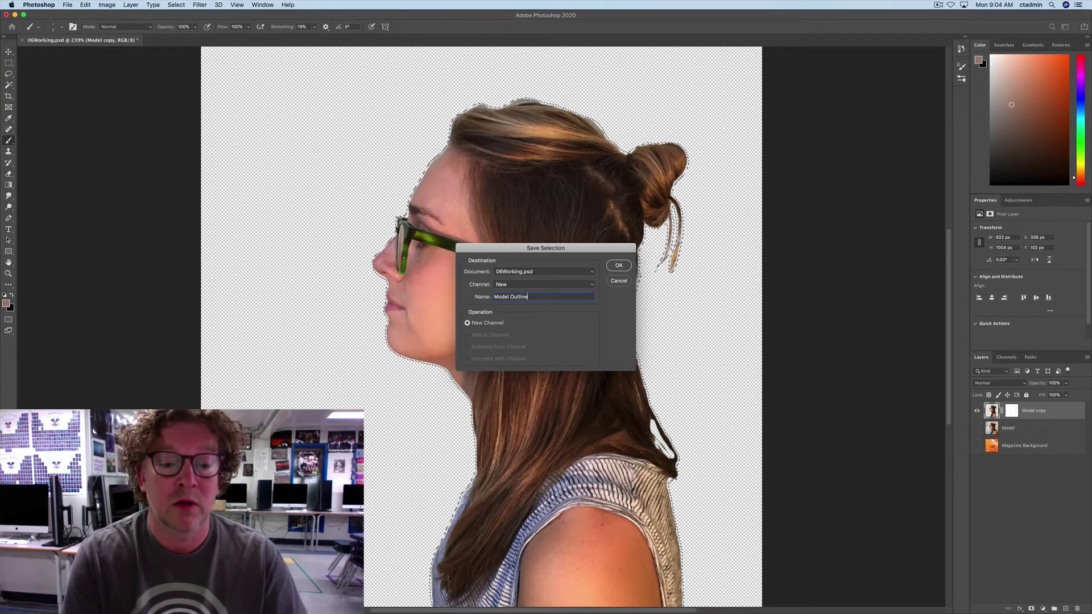
left_click(500, 285)
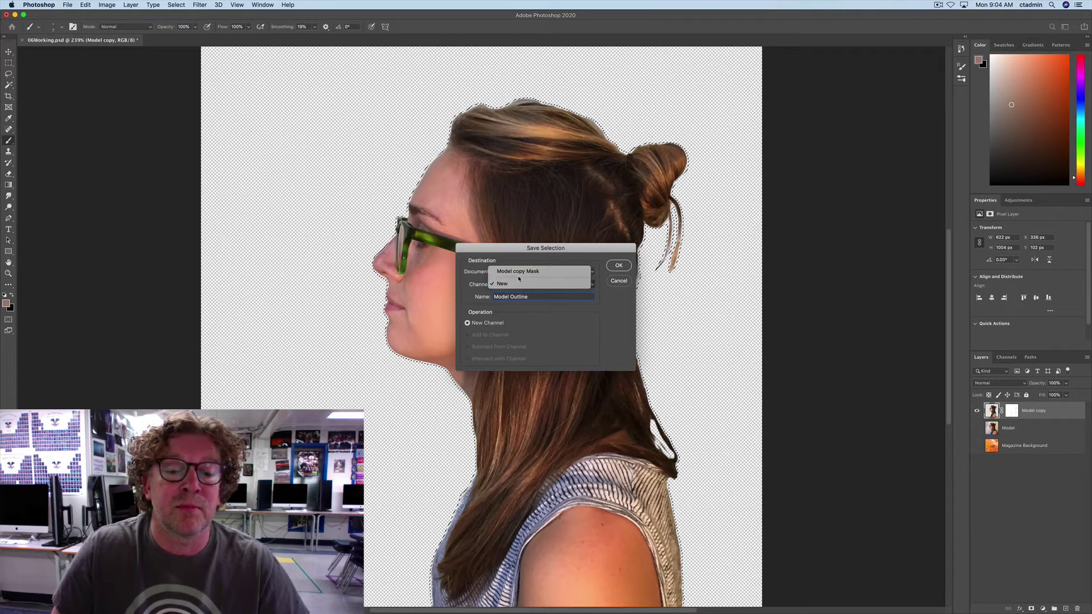
left_click(466, 292)
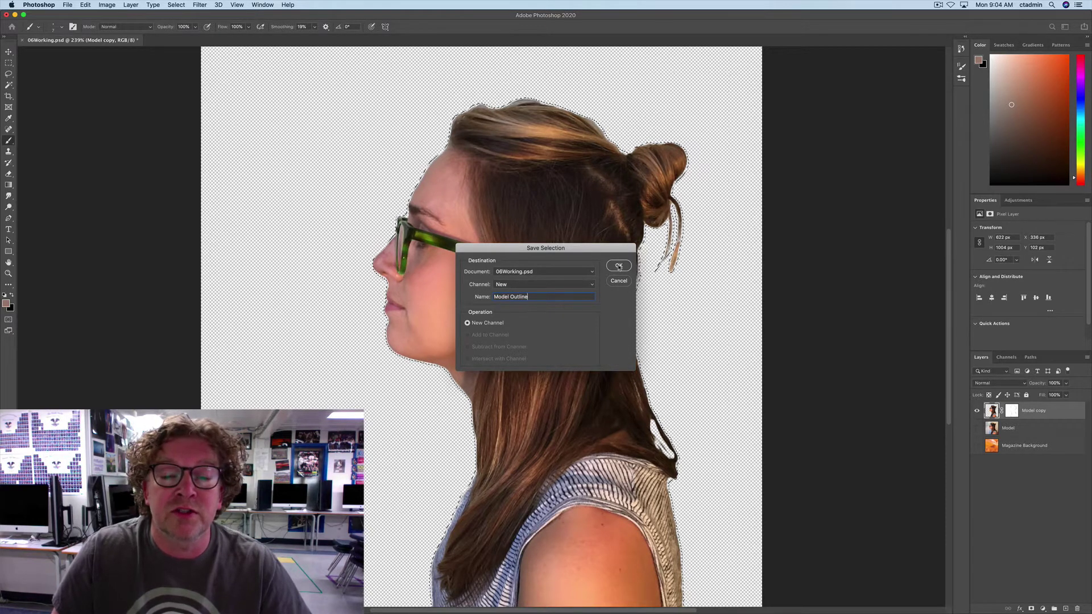
left_click(619, 266)
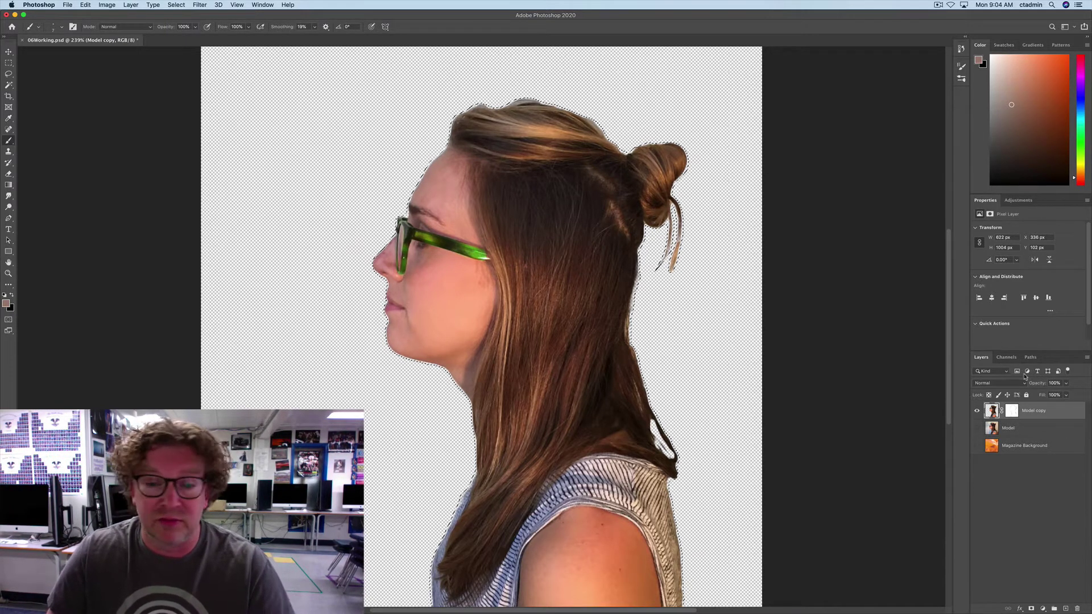
left_click(1006, 357)
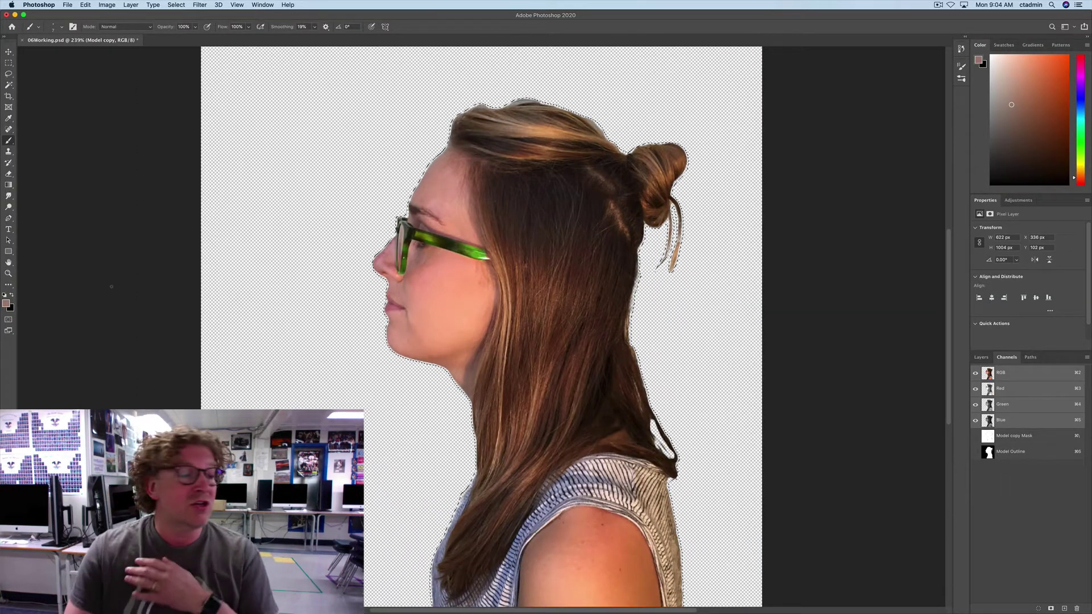
left_click(980, 358)
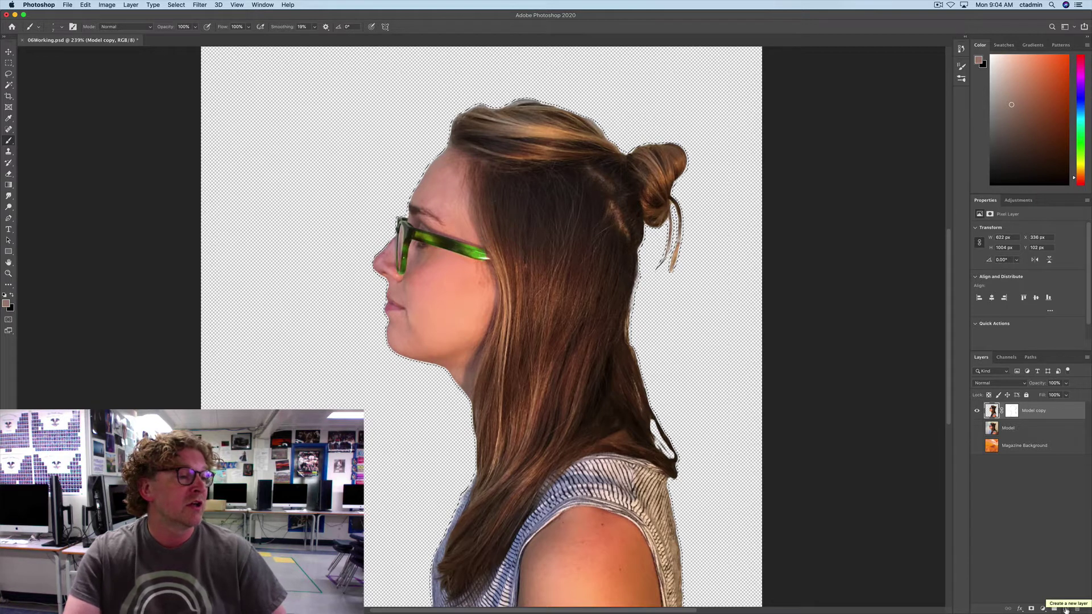
Add a new layer named 'Shadow' and move it directly below Model copy
left_click(1065, 609)
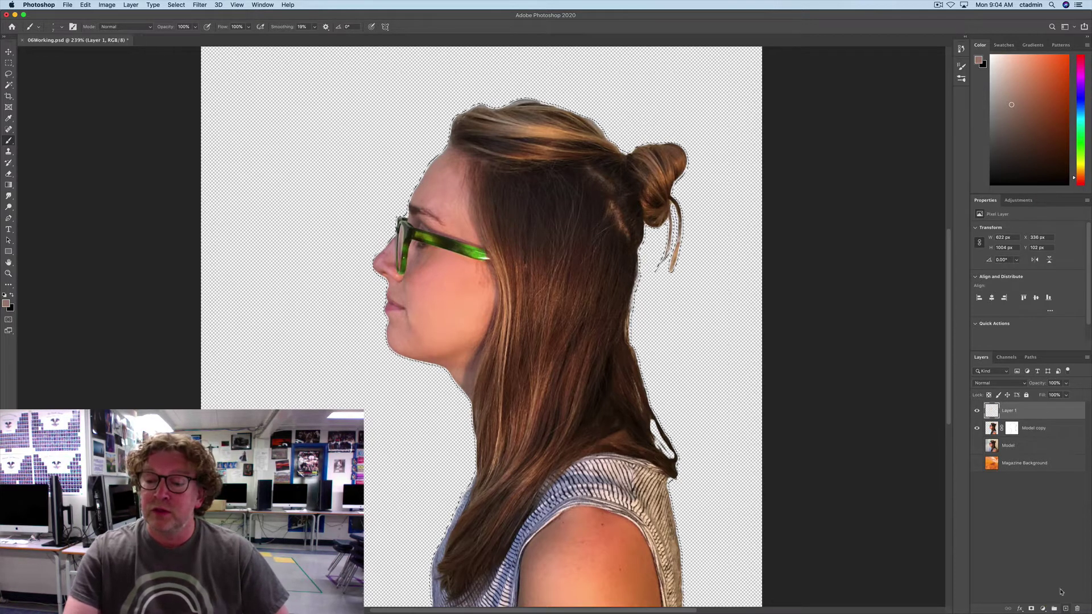
double_click(1009, 411)
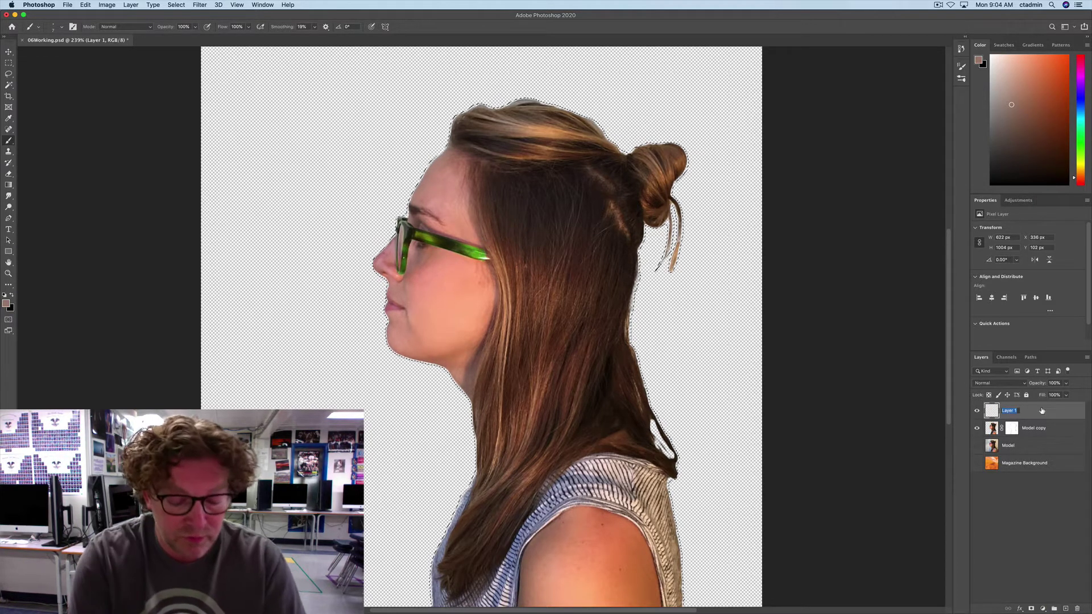
type("Shadow")
key("Return")
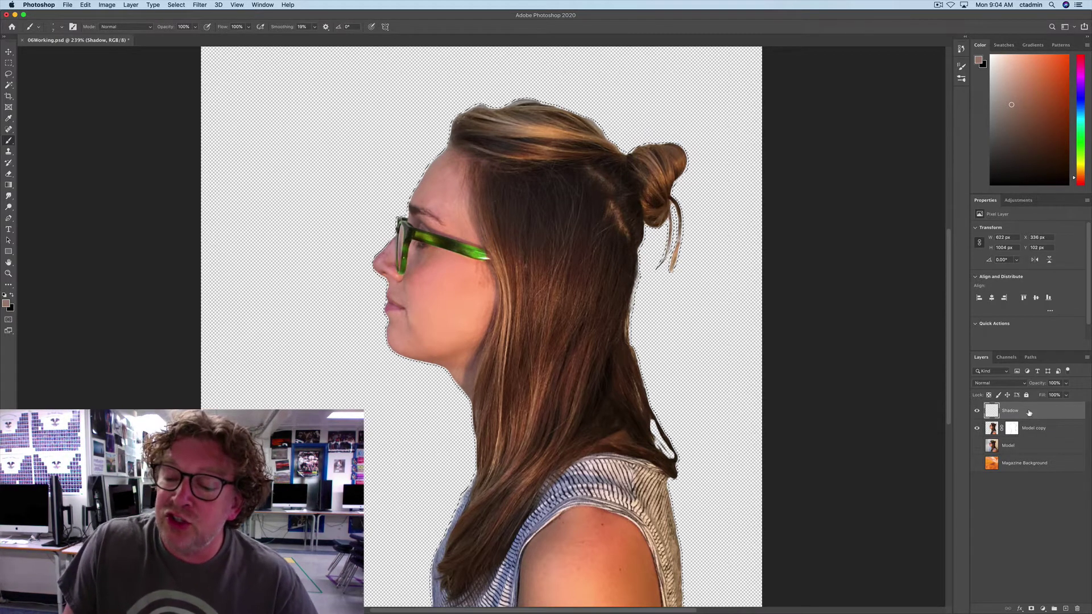
left_click_drag(1038, 412, 1010, 433)
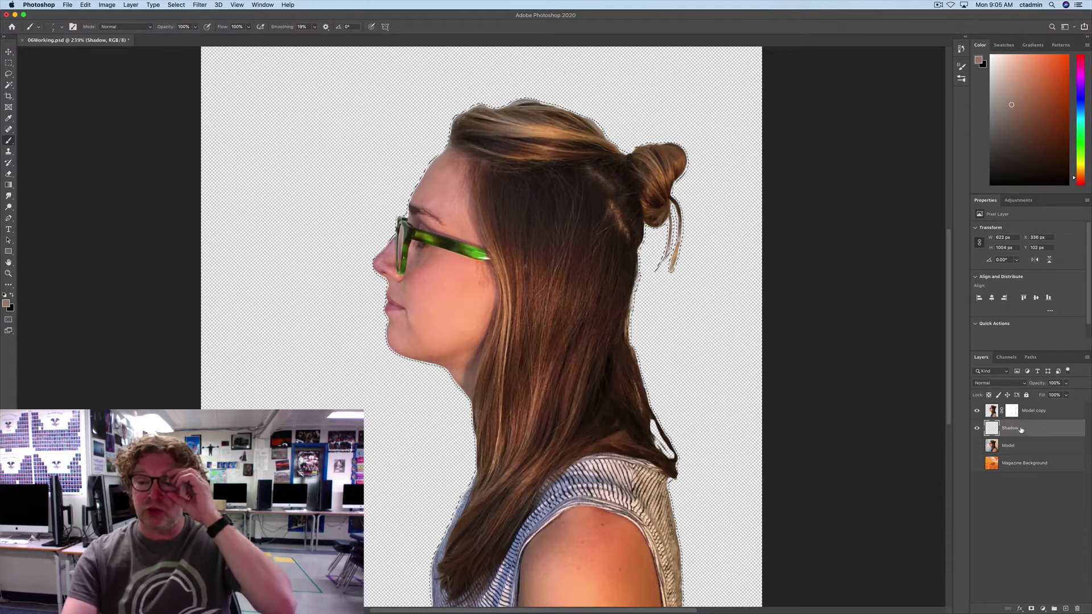
left_click(978, 412)
left_click(977, 414)
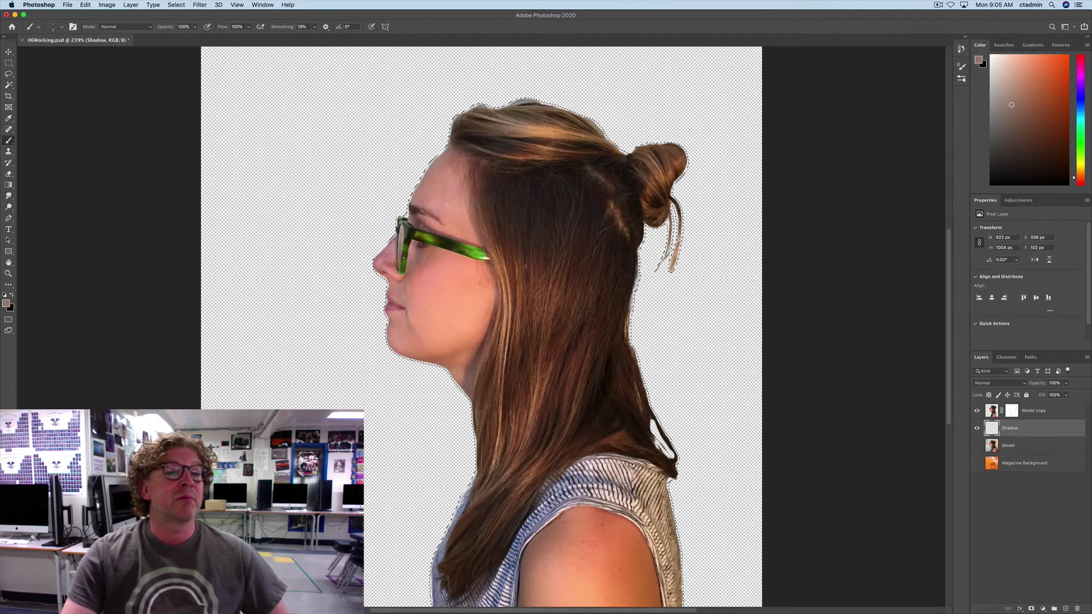
Open the outline selection in Select and Mask, leaving the View mode unchanged
left_click(175, 4)
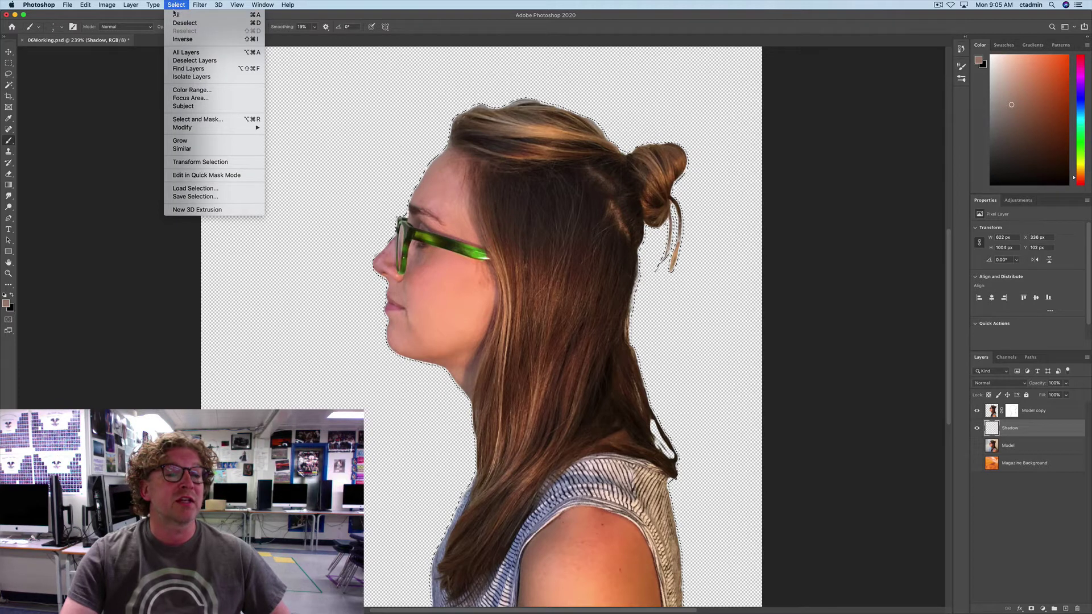
left_click(187, 120)
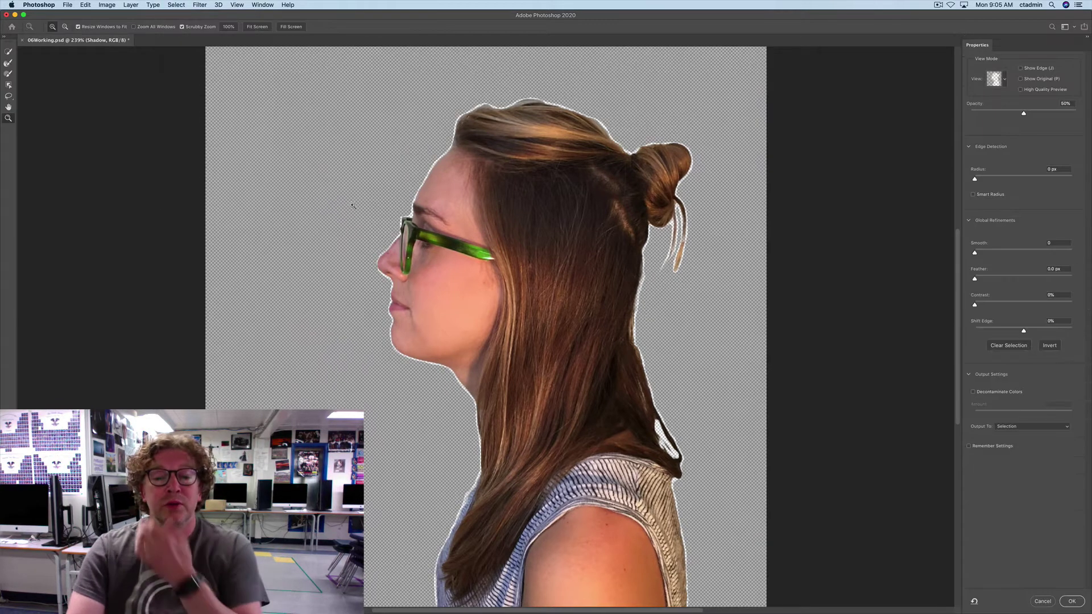
left_click(1004, 80)
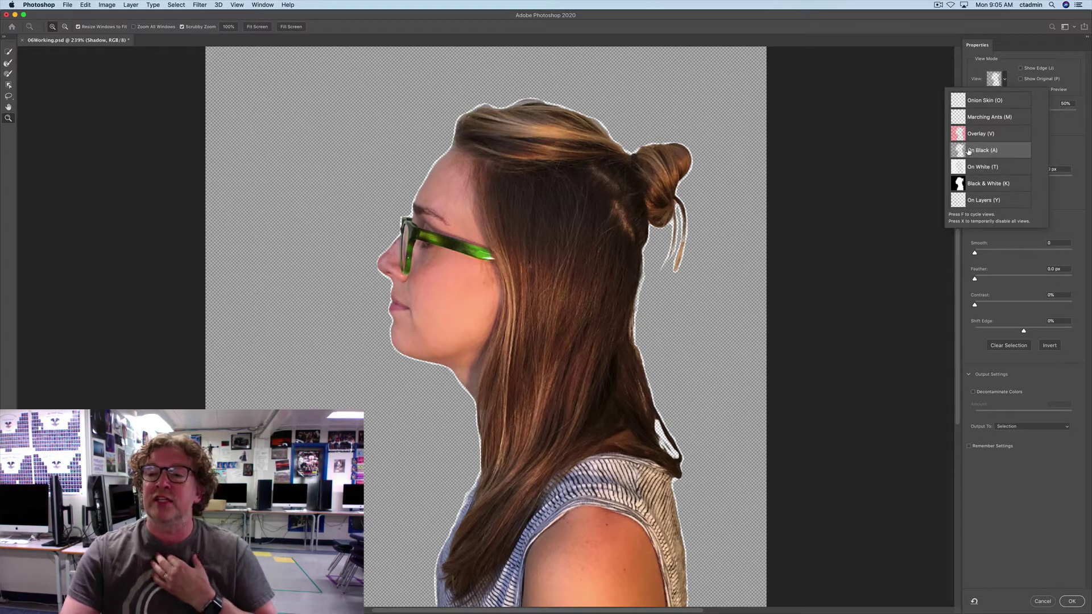
left_click(1013, 76)
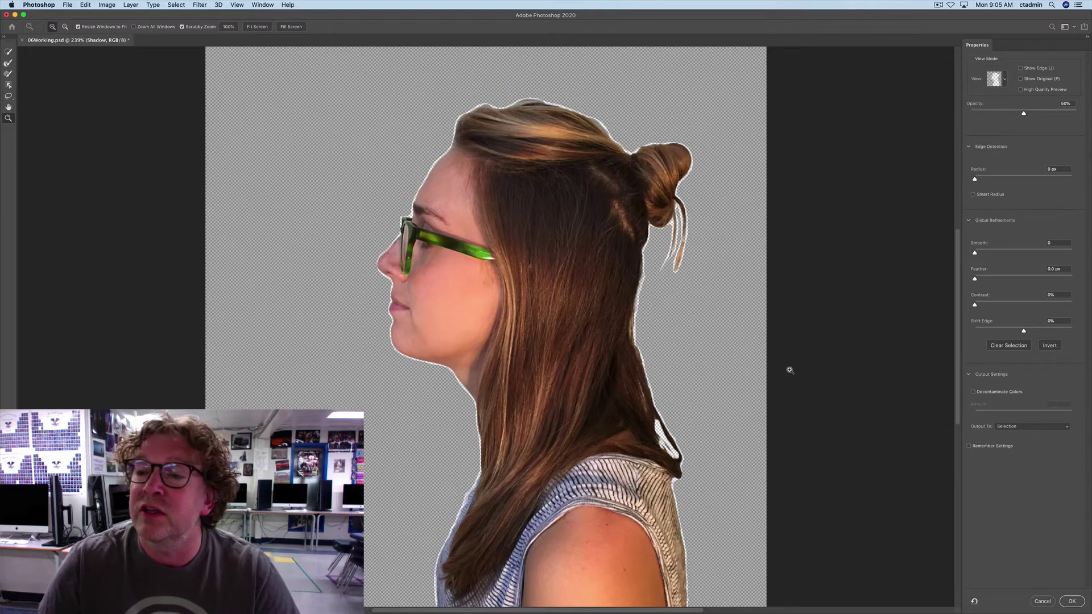
Raise the preview opacity, shift the edge +36%, keep output as Selection, and apply
mouse_move(1022, 112)
left_mouse_down()
mouse_move(1061, 114)
mouse_move(1024, 121)
left_mouse_up()
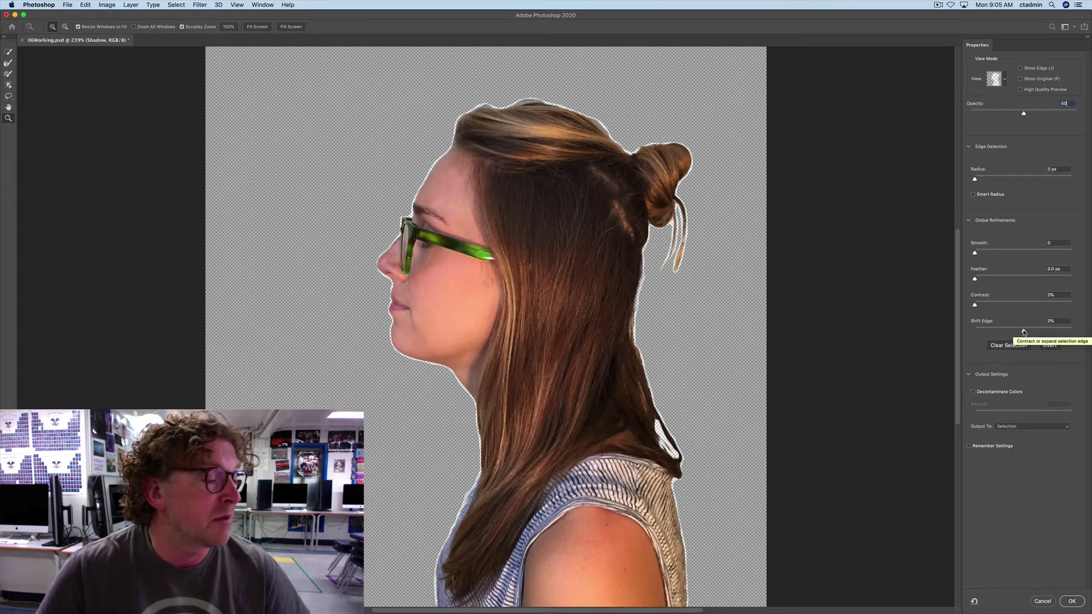
mouse_move(1023, 332)
left_mouse_down()
mouse_move(1089, 335)
mouse_move(924, 319)
mouse_move(1043, 334)
left_mouse_up()
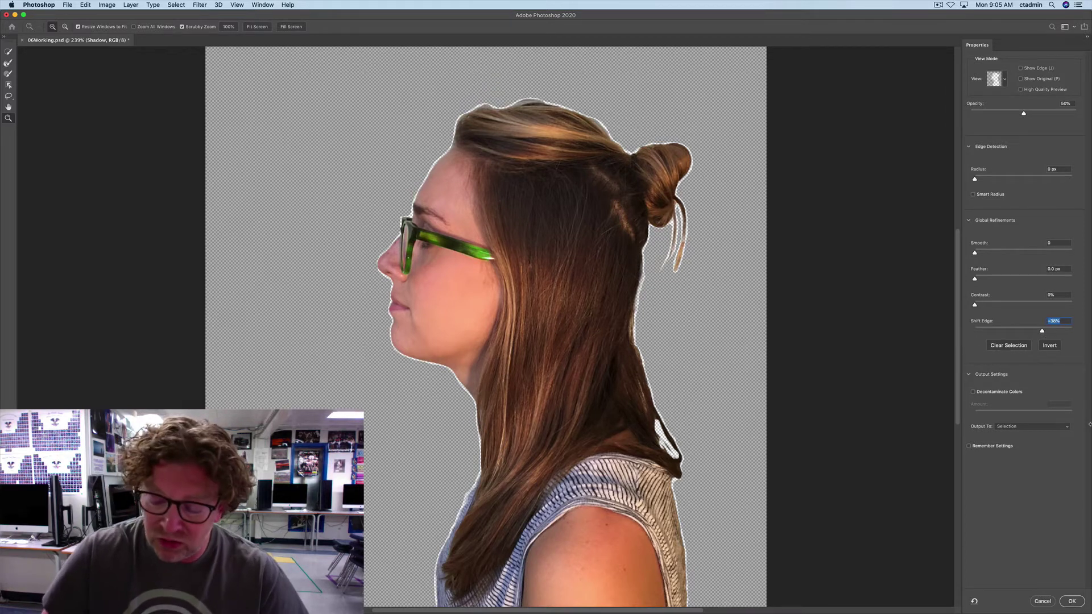
type("38")
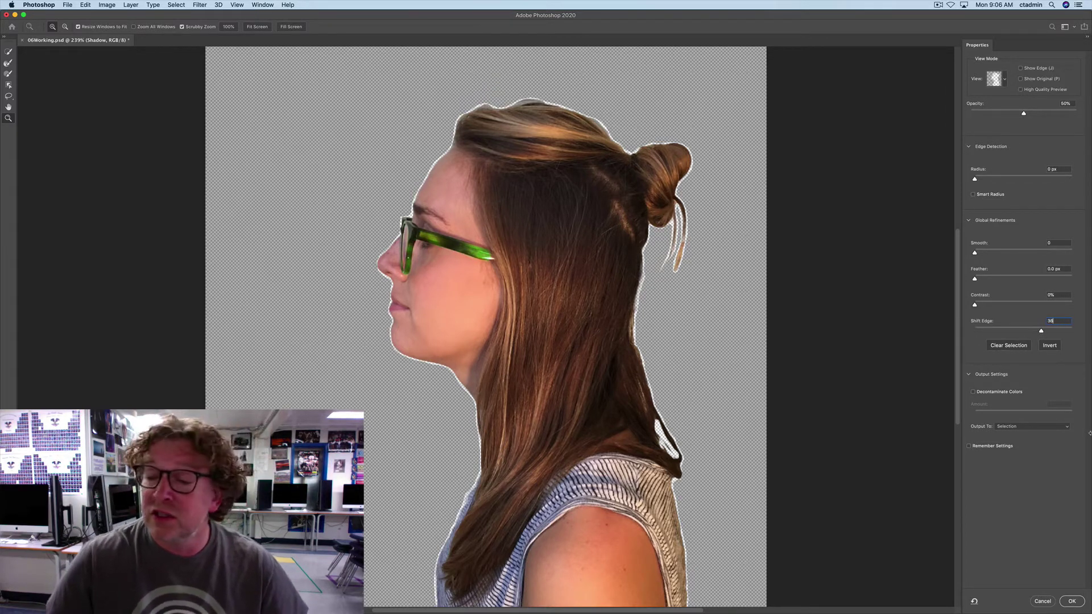
key("Tab")
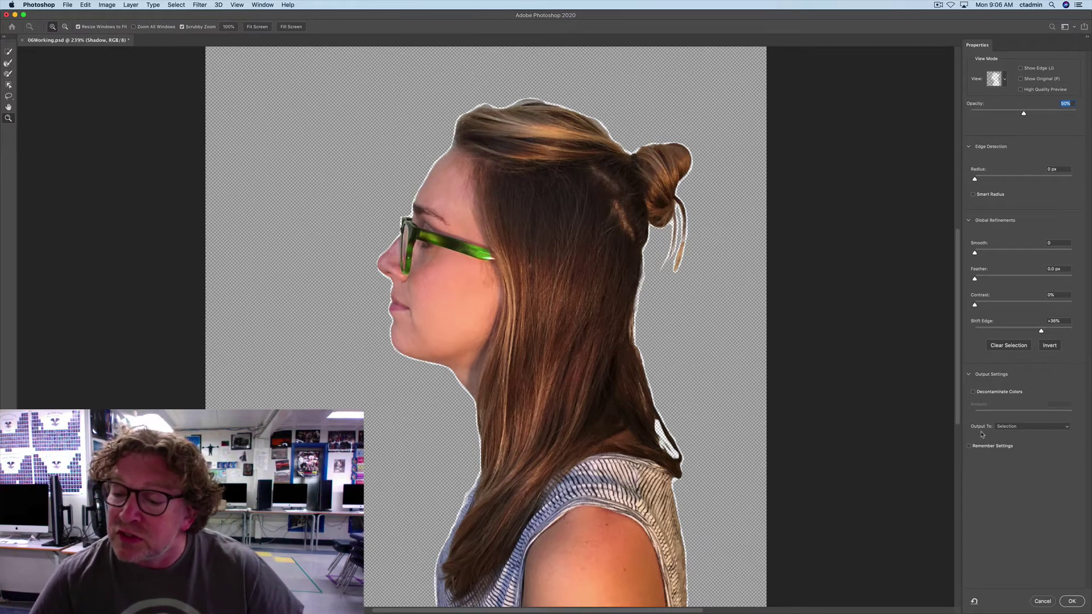
left_click(1013, 427)
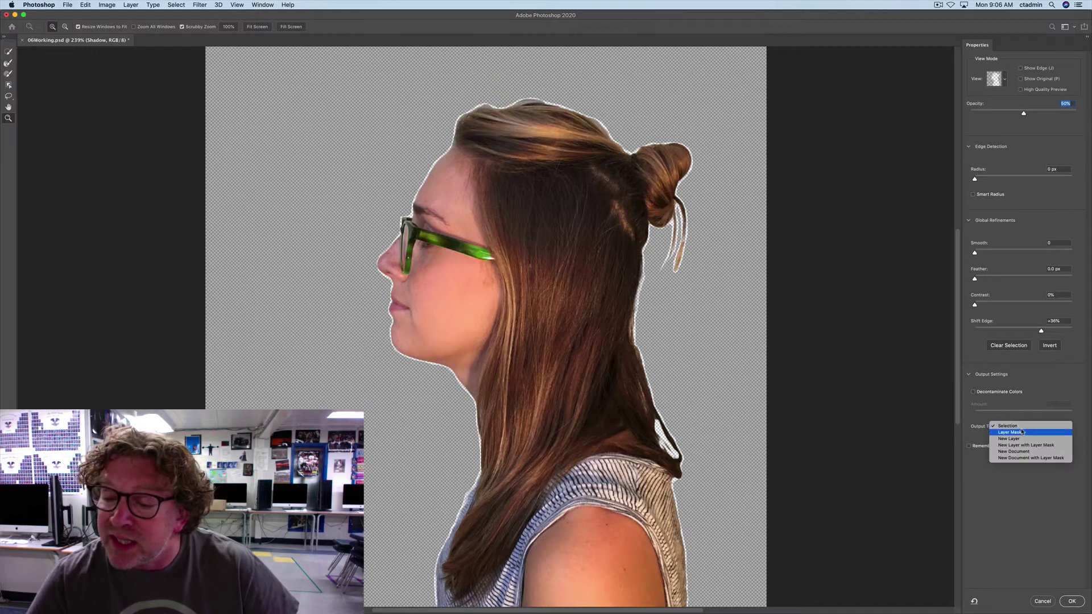
left_click(1010, 427)
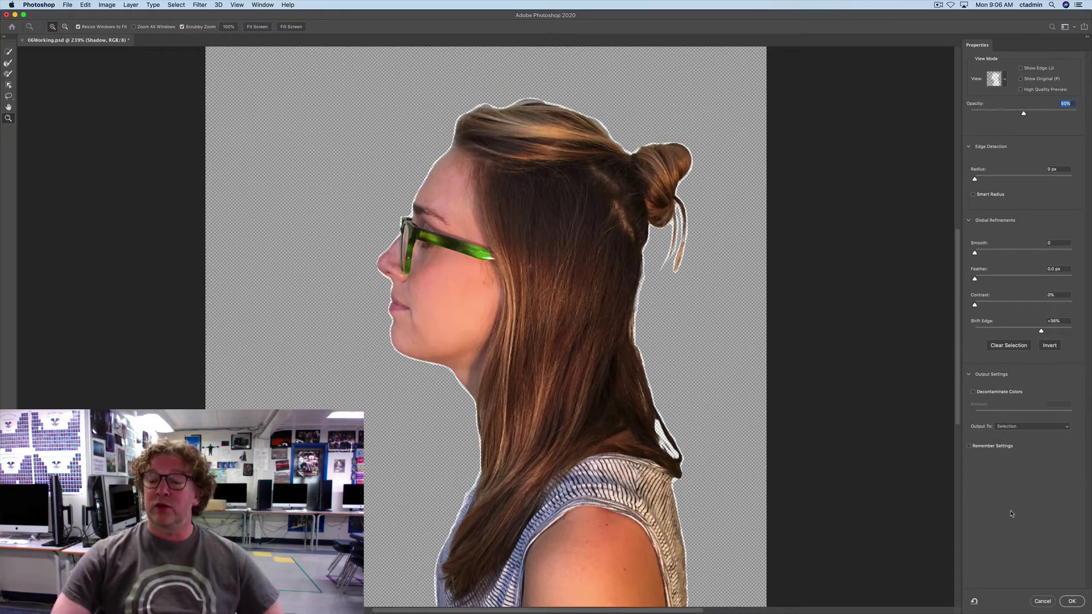
left_click(1072, 602)
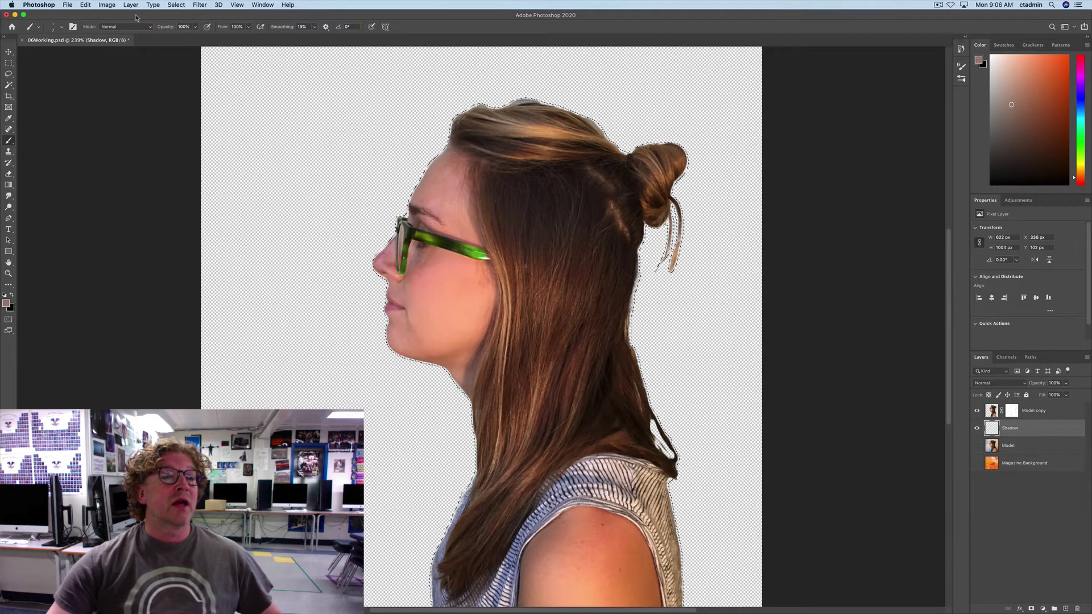
Fill the selection on the Shadow layer with black, then toggle Model copy to check it
left_click(83, 5)
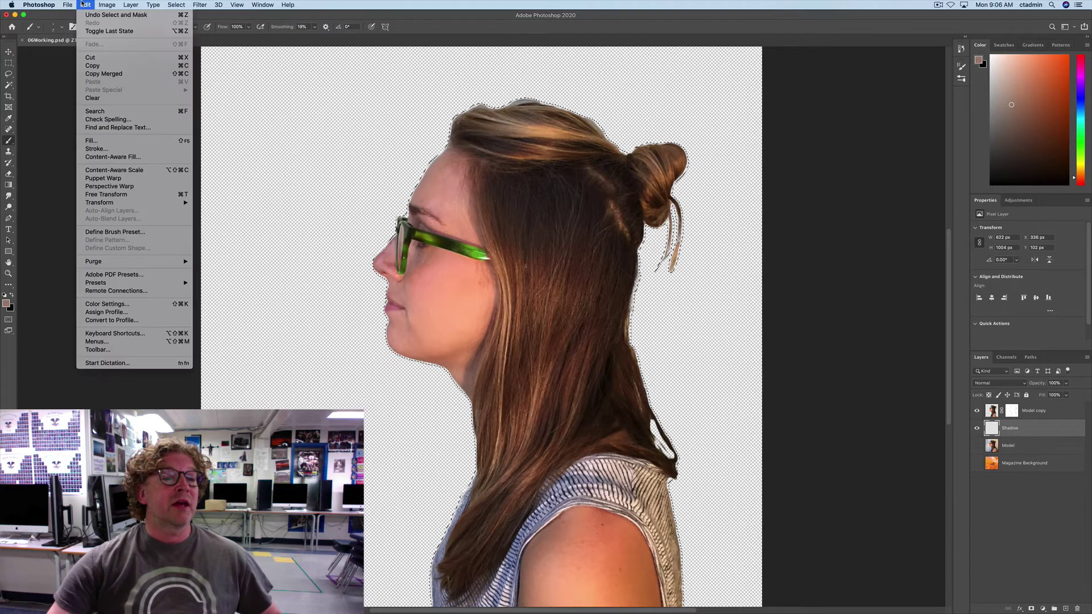
left_click(91, 140)
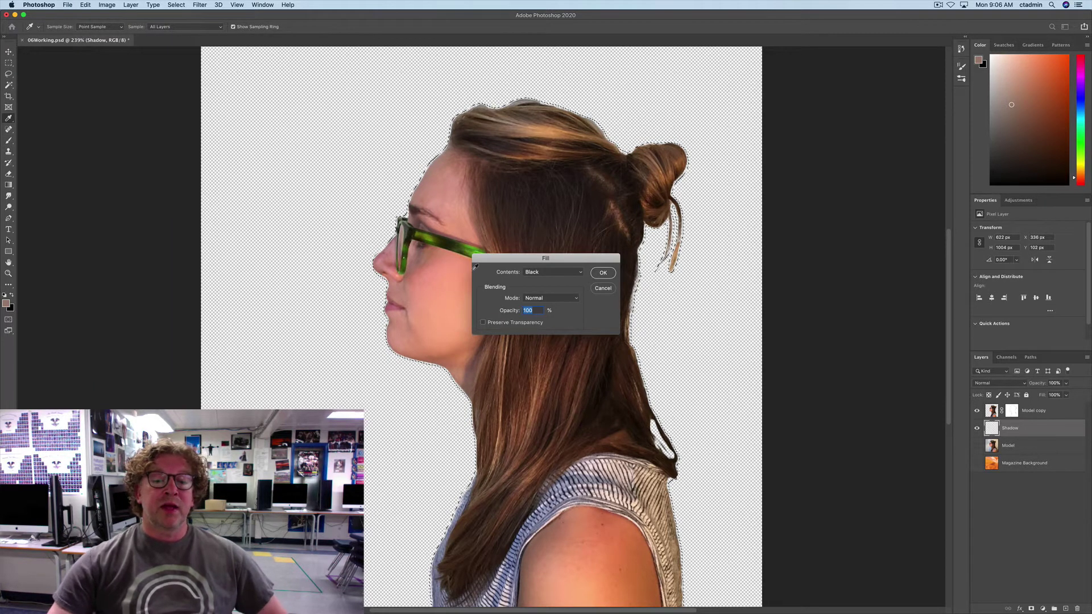
left_click(545, 273)
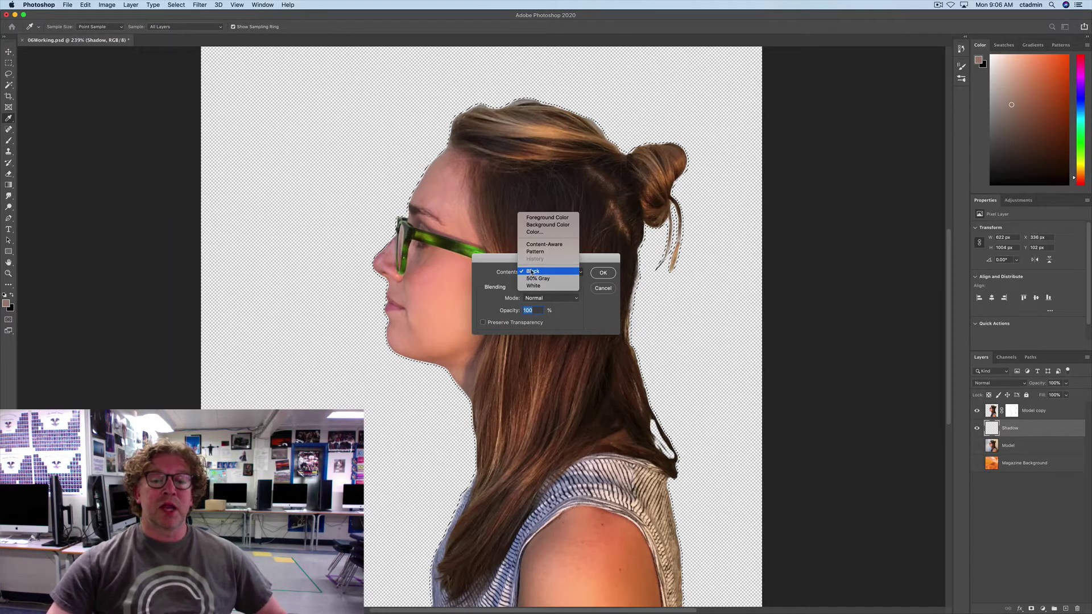
left_click(532, 272)
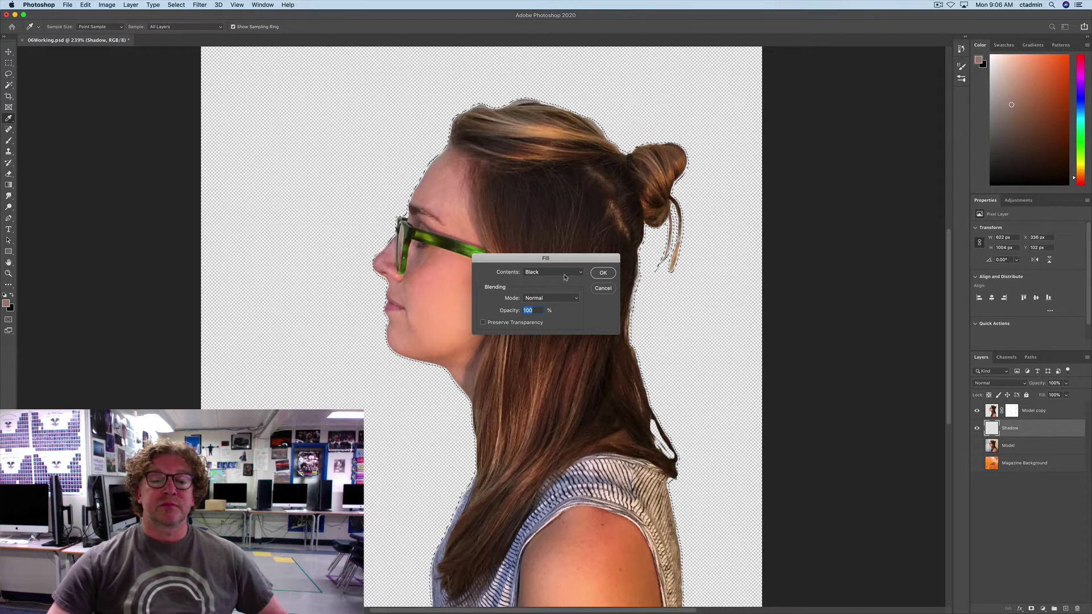
left_click(602, 274)
key("b")
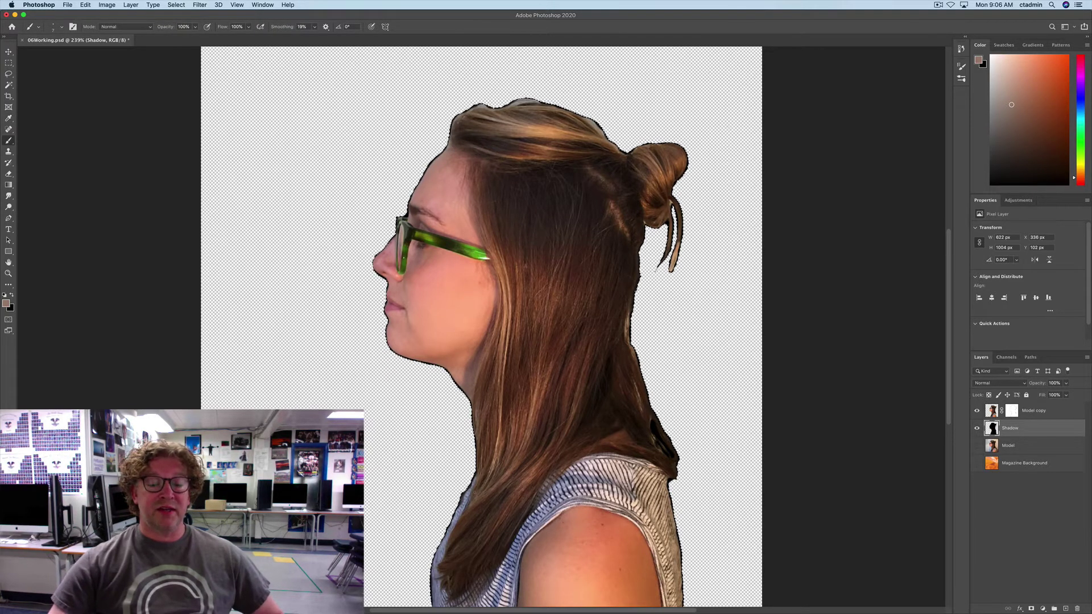
left_click(977, 411)
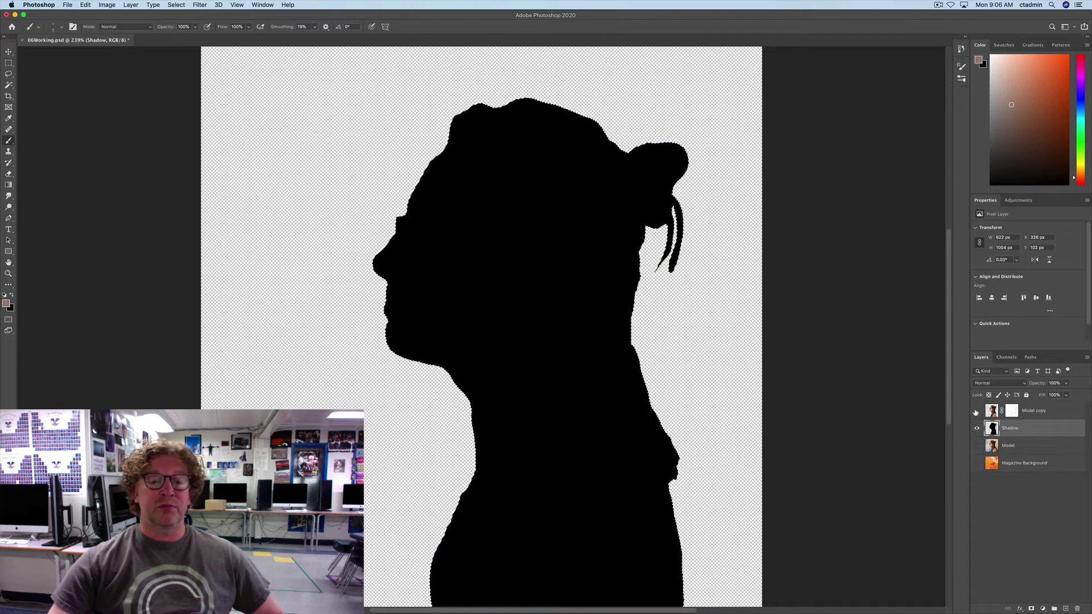
left_click(975, 411)
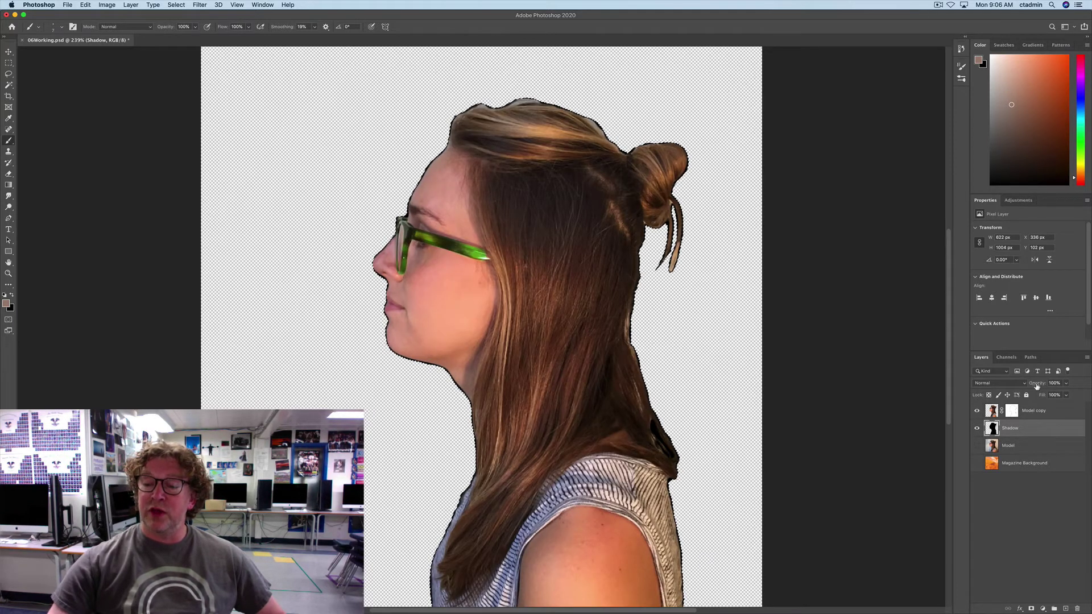
Set the Shadow layer's opacity to 30% and clear the selection
left_click(1066, 385)
left_click(1057, 383)
type("30")
key("Return")
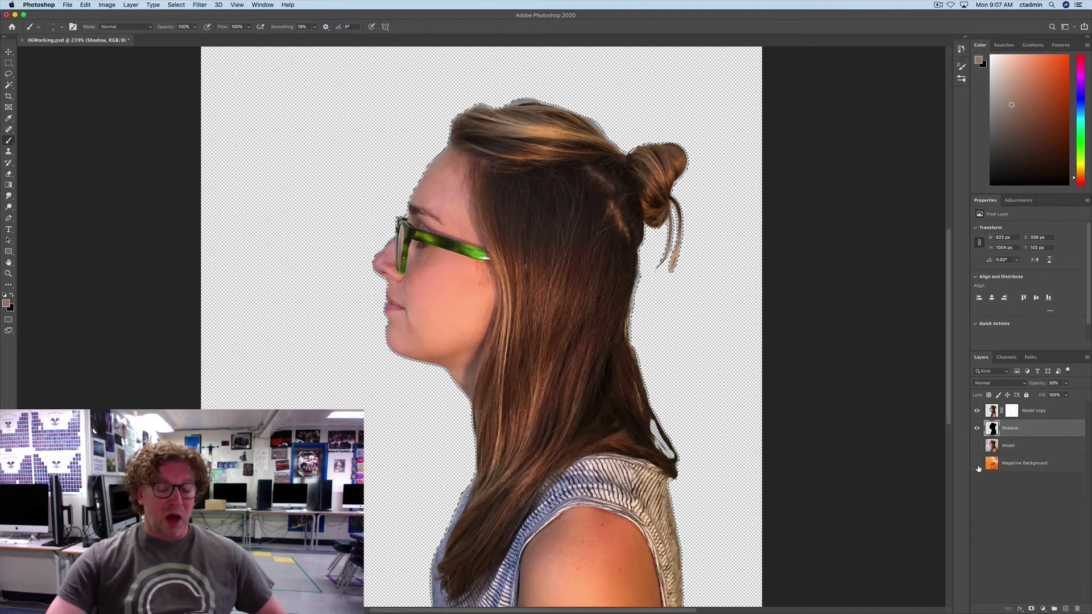
key("super+d")
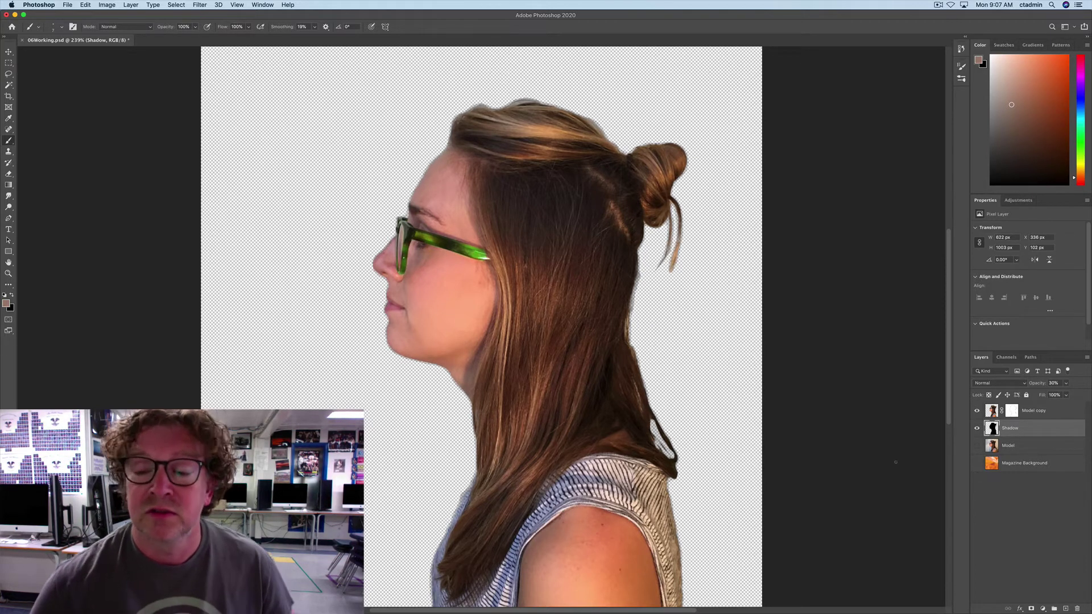
left_click(175, 4)
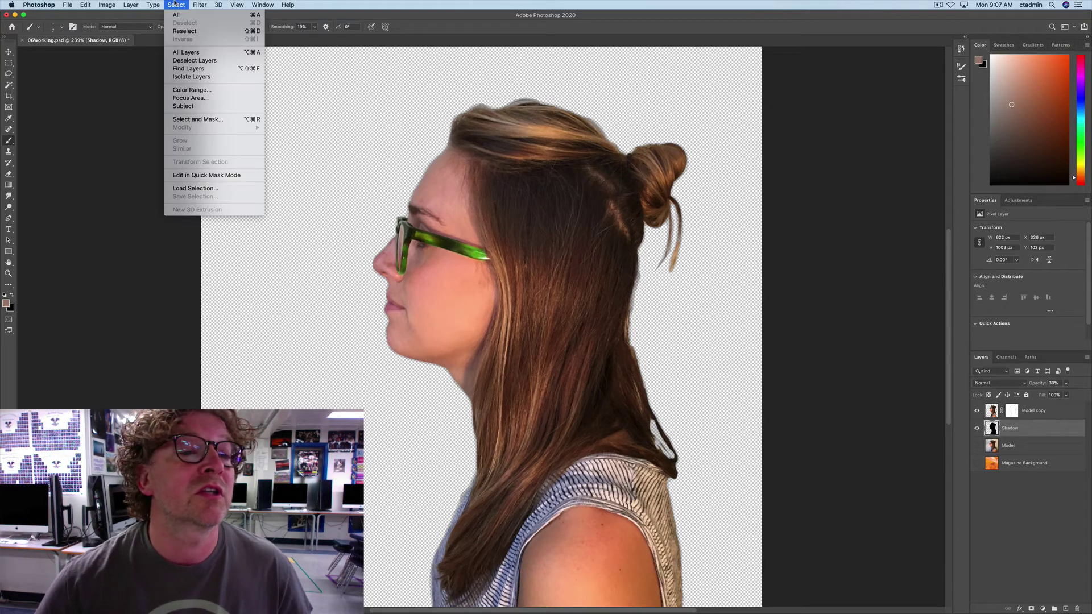
left_click(181, 4)
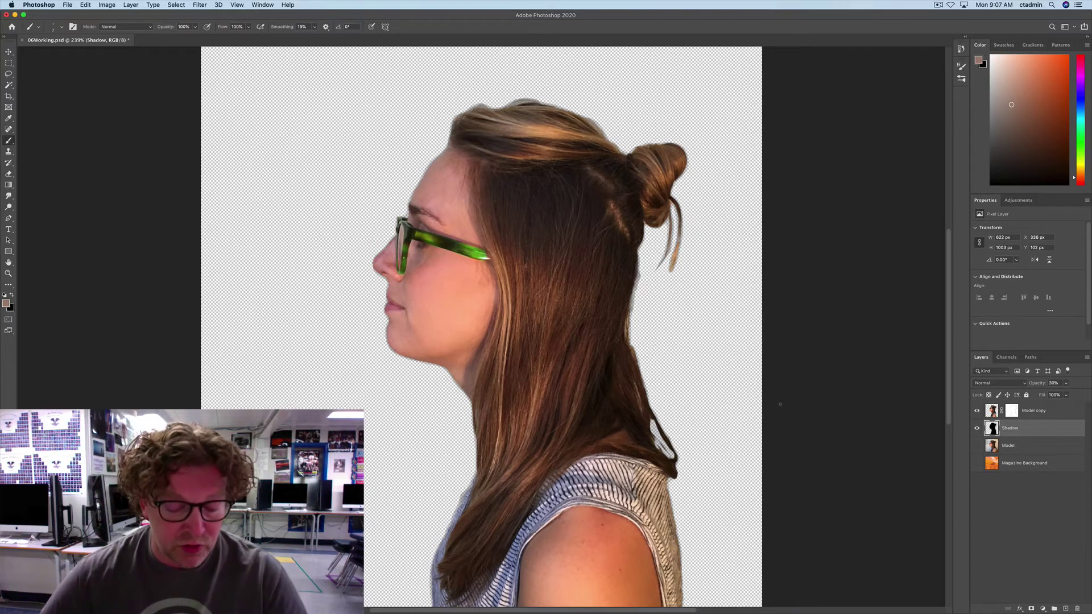
Free-transform the Shadow layer and rotate it to exactly -15°
key("super+t")
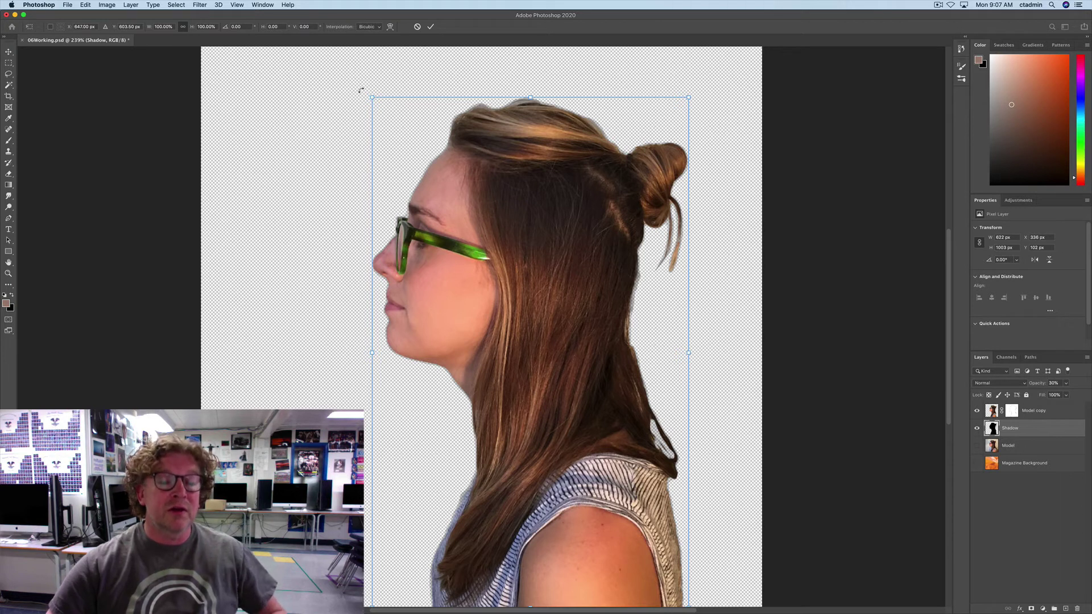
left_click_drag(360, 90, 330, 107)
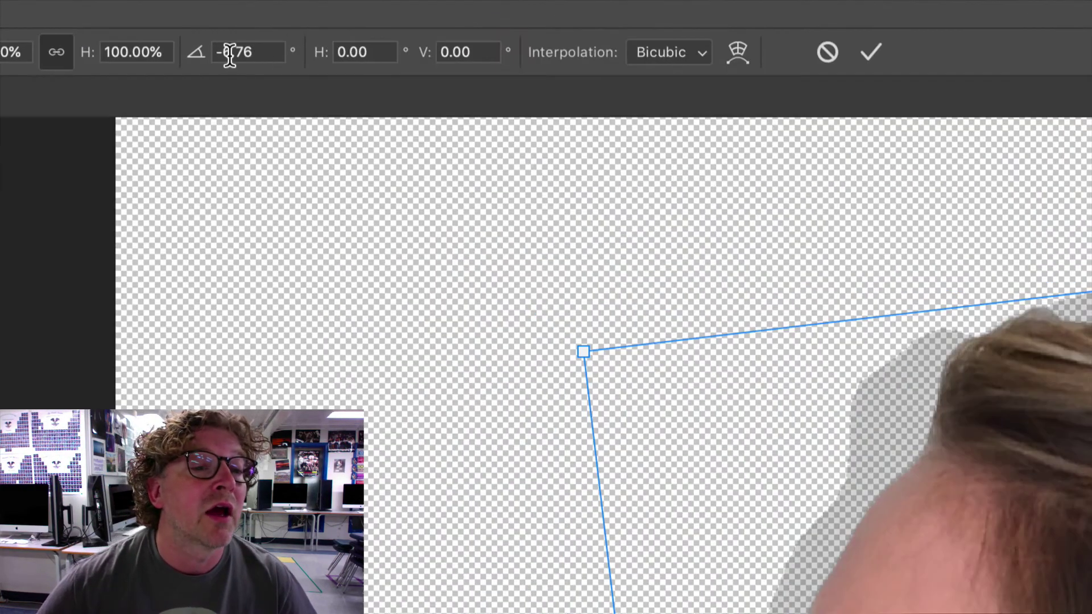
left_click(258, 52)
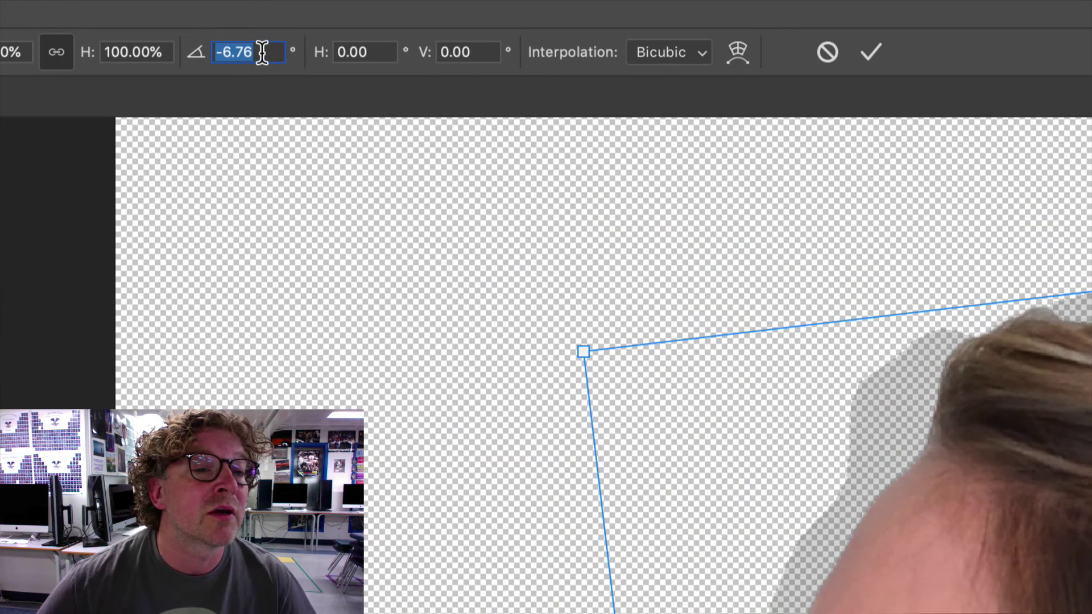
type("-15")
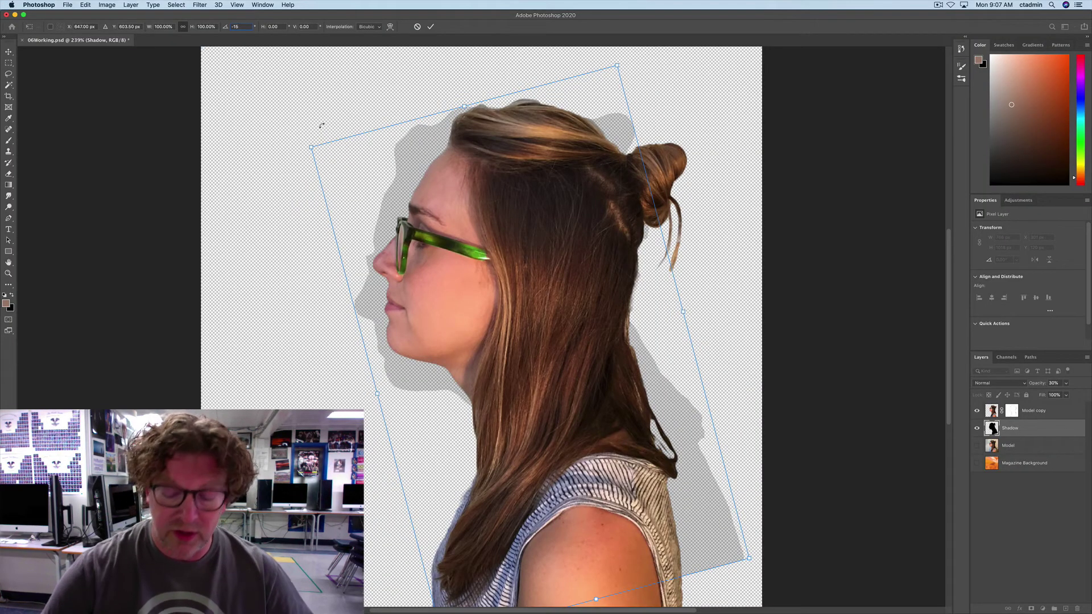
key("Return")
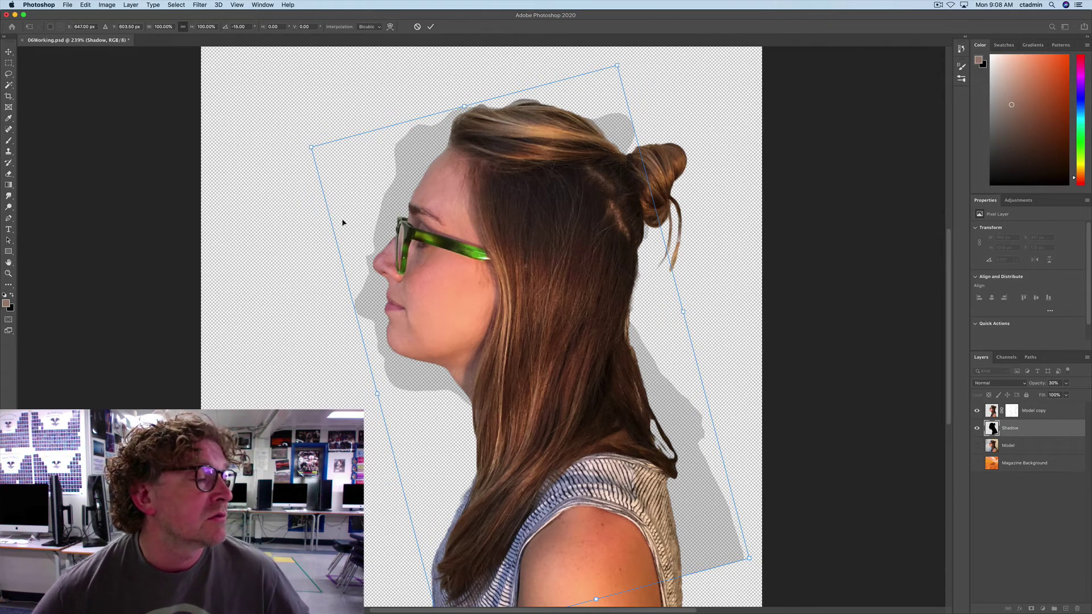
Undo a manual drag and set the shadow's X position to 545 px instead
left_click_drag(400, 200, 346, 202)
key("super+z")
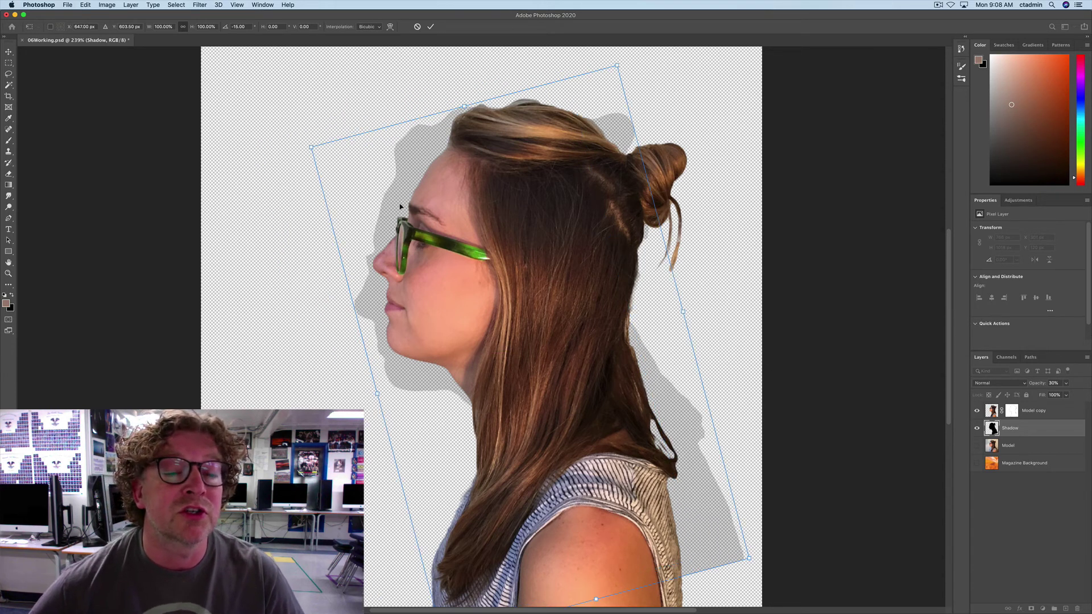
left_click(91, 27)
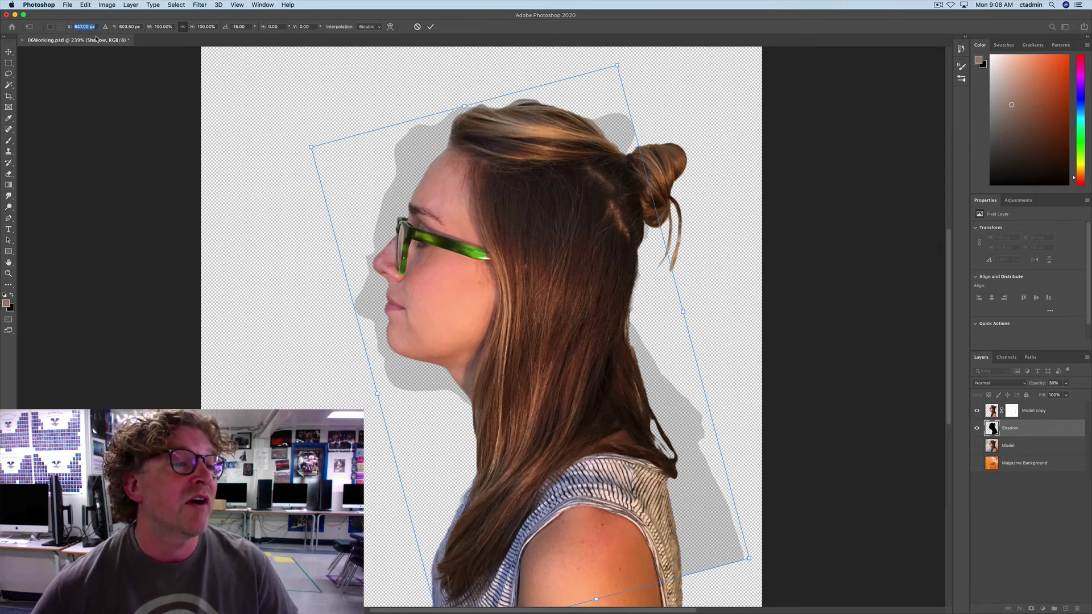
type("545")
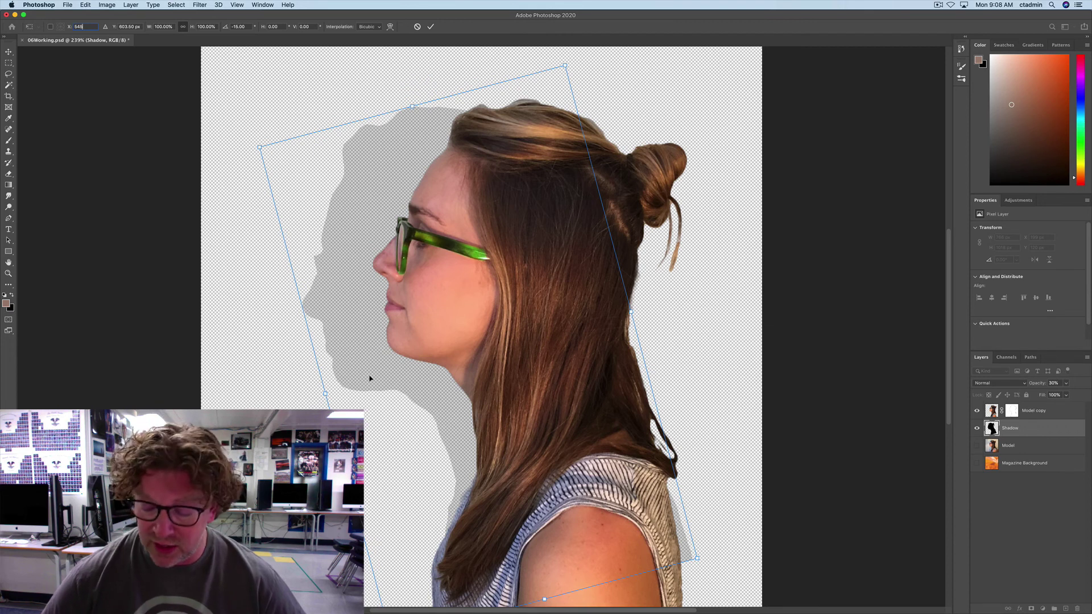
Commit the shadow transform and toggle Model copy's visibility to compare
left_click(430, 27)
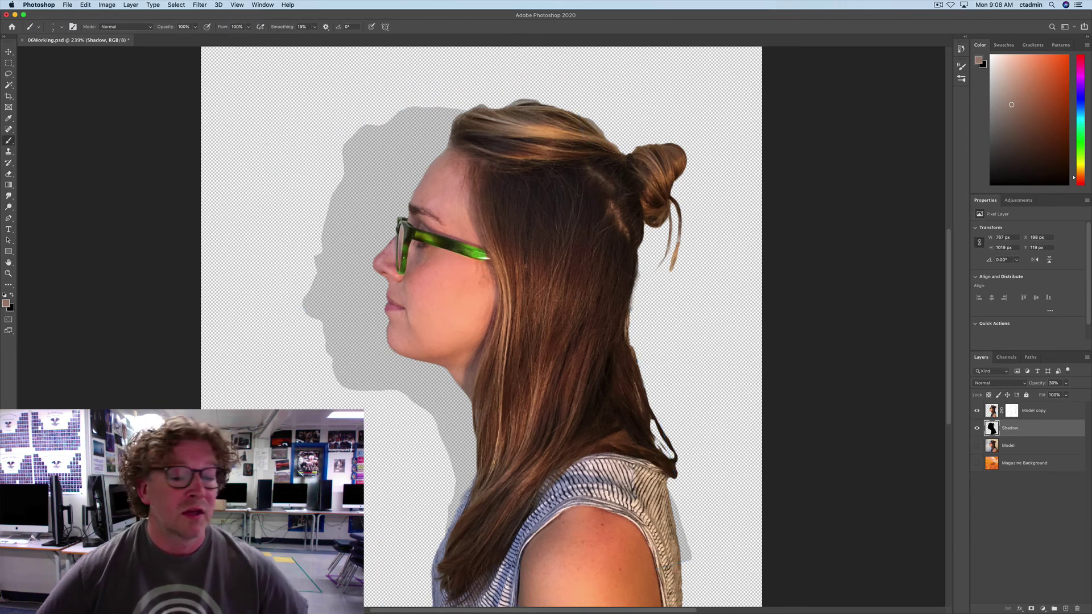
left_click(978, 411)
left_click(977, 410)
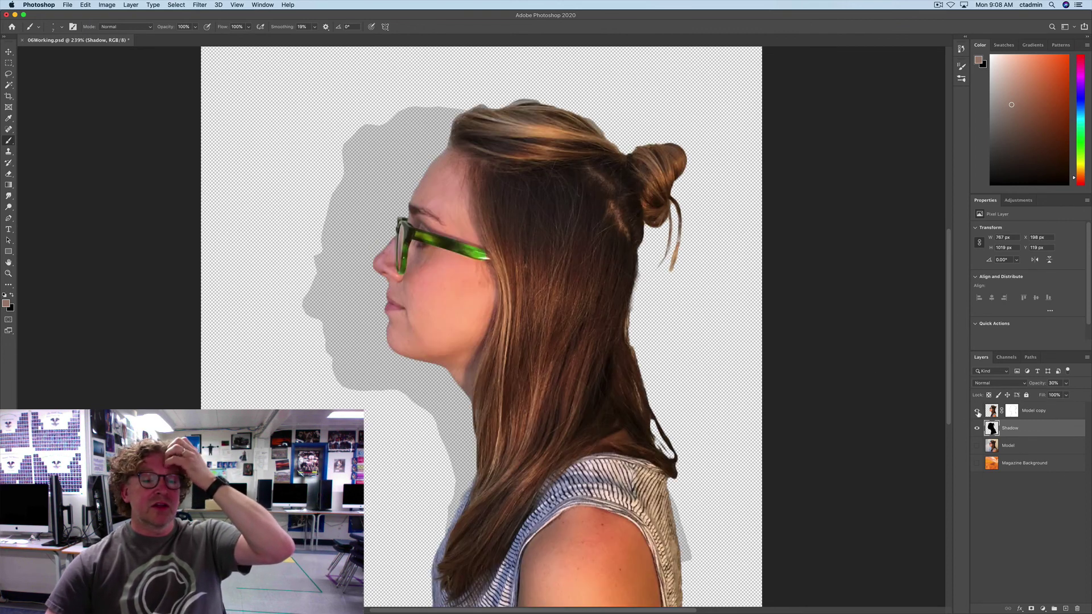